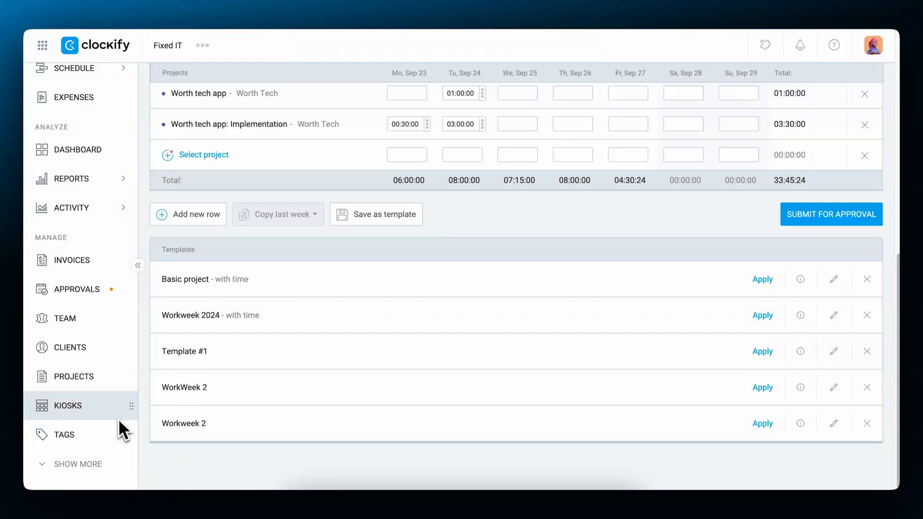
Start creating a kiosk named "New Kiosk" from the Kiosks page and open its list of possible assignees.
click(115, 409)
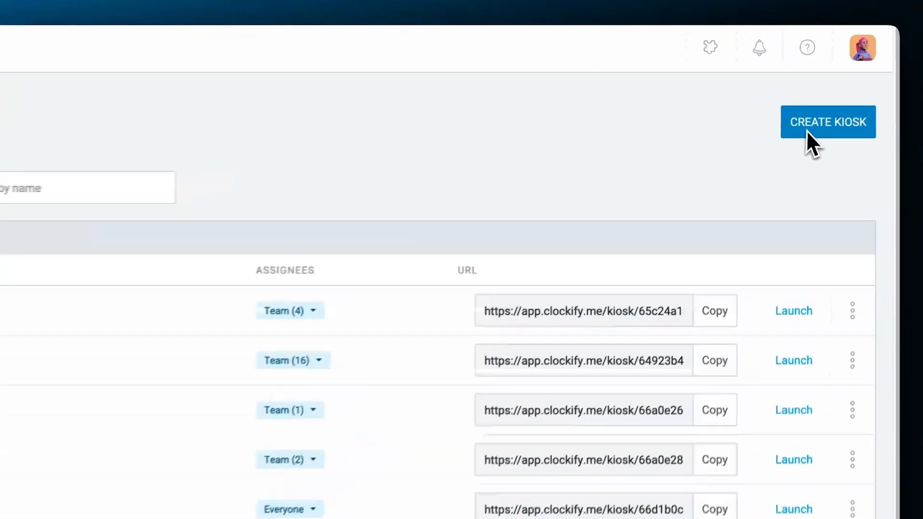
click(839, 102)
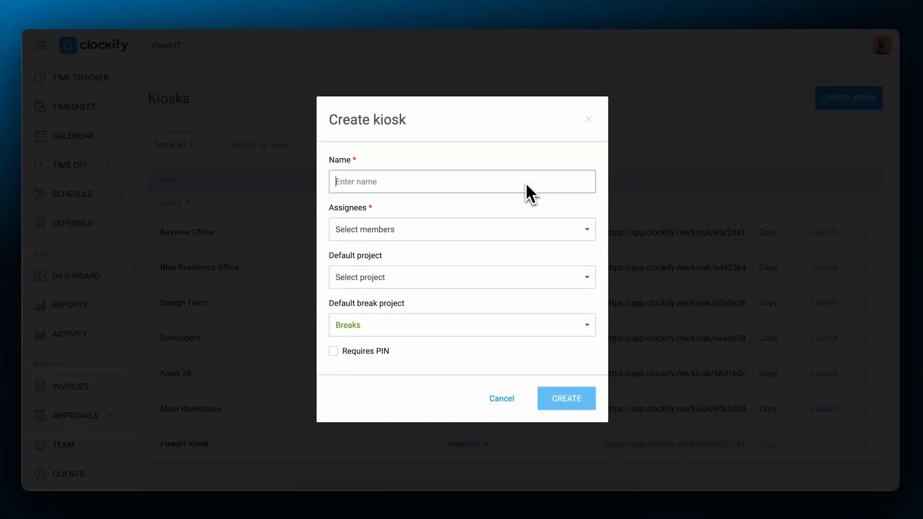
text(New Kiosk)
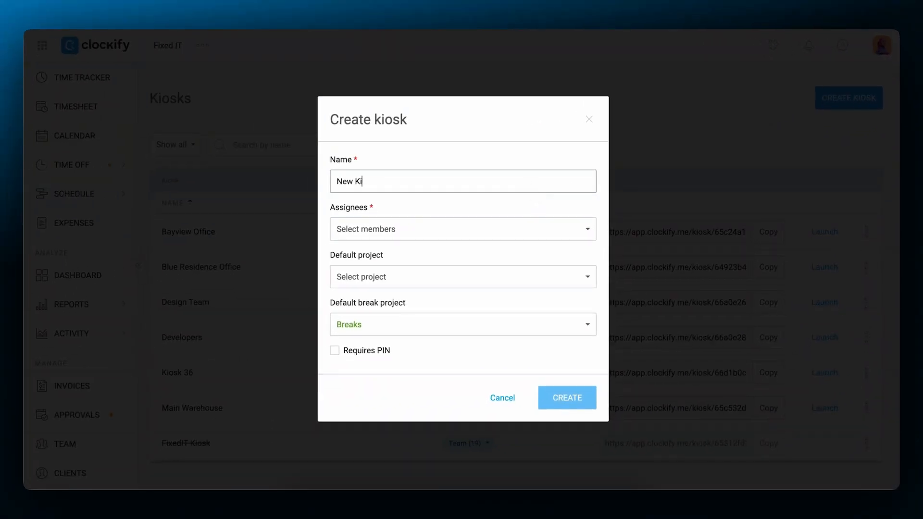
click(586, 234)
Select several individual members and the Team 3 group as assignees of the new kiosk.
drag(533, 318, 544, 457)
click(415, 433)
click(350, 385)
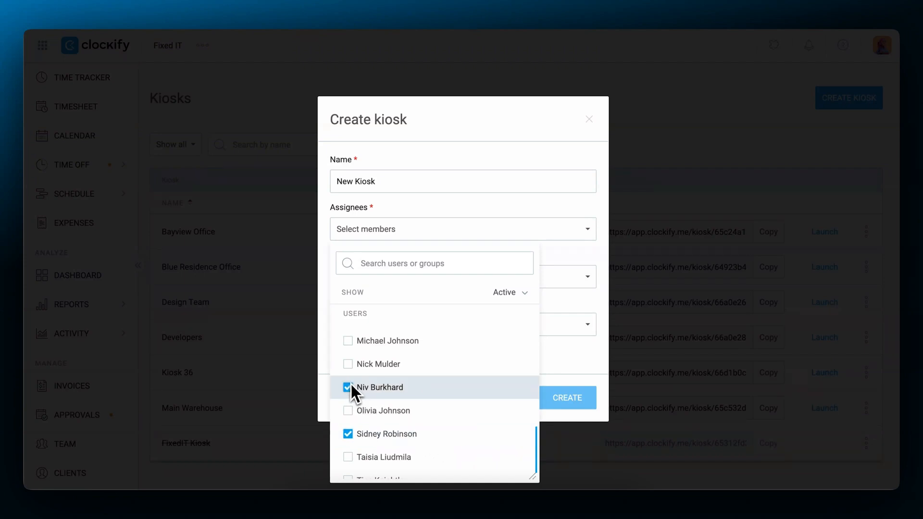
click(350, 364)
drag(527, 434, 537, 371)
click(351, 378)
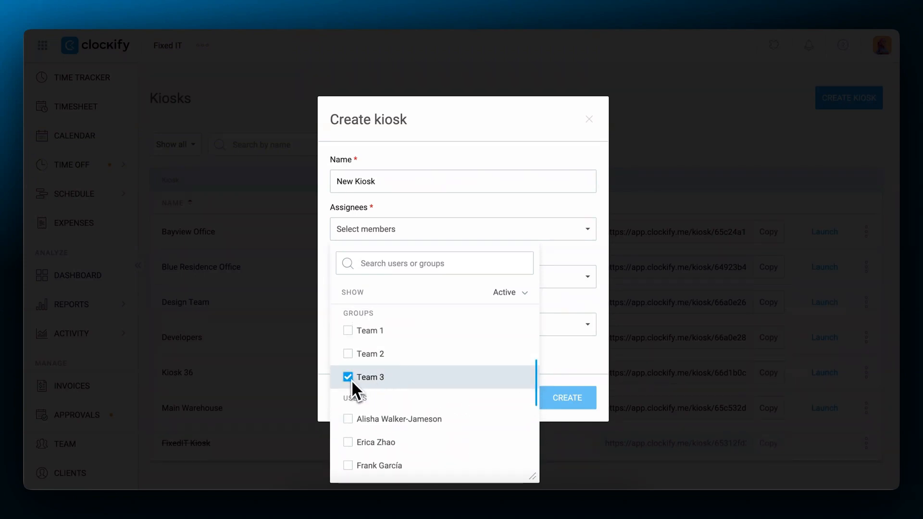
Assign the new kiosk to Everyone (including new users).
drag(534, 382, 456, 321)
click(349, 317)
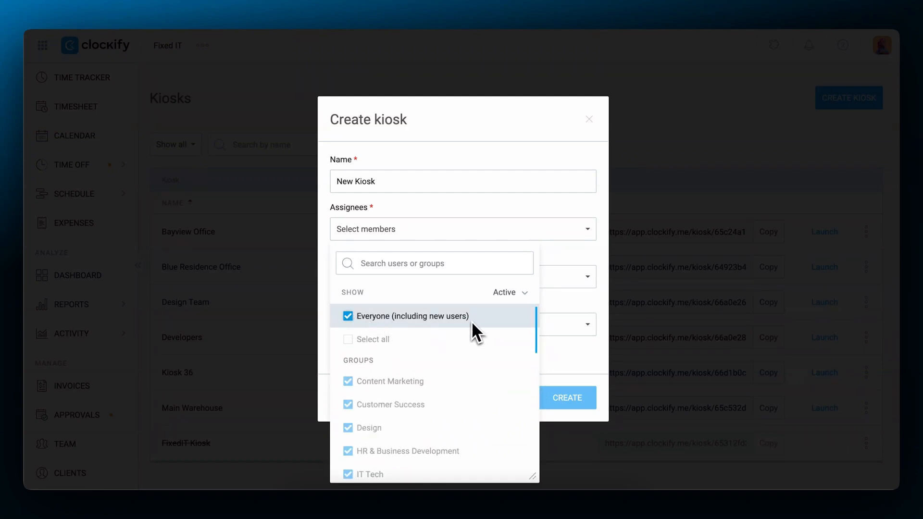
click(563, 255)
Set the new kiosk's default project to the Development task of the Firestarter app project.
click(588, 277)
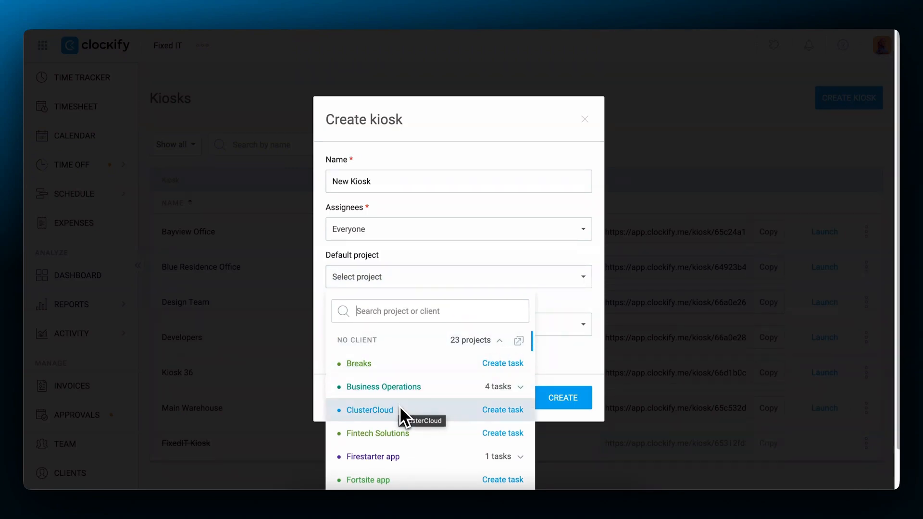
scroll(399, 399, down, 2)
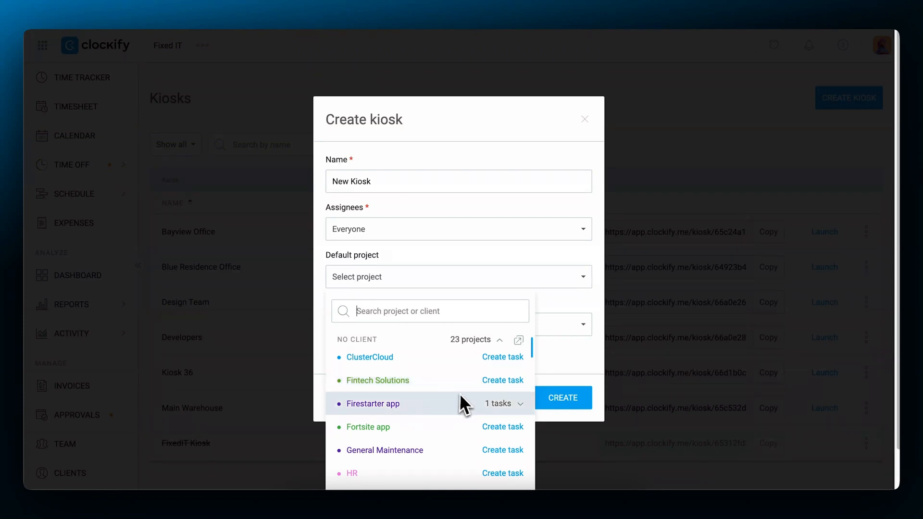
click(520, 406)
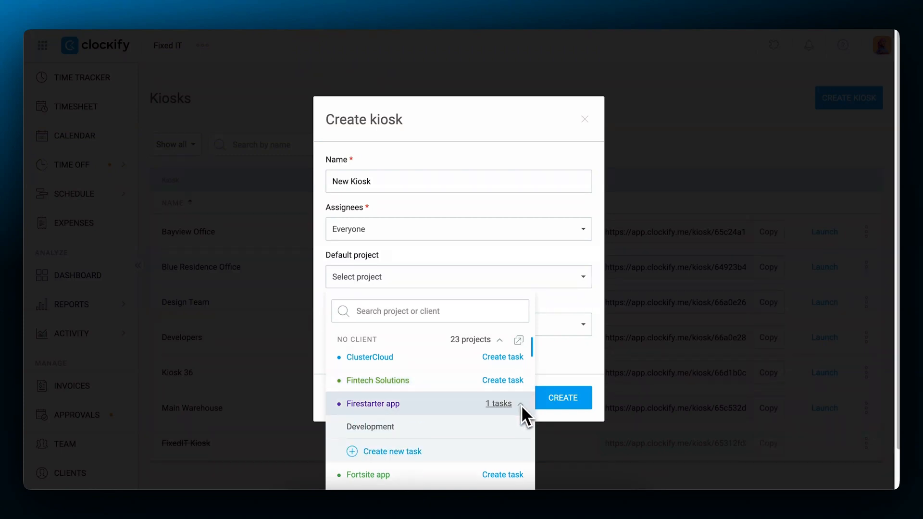
click(379, 427)
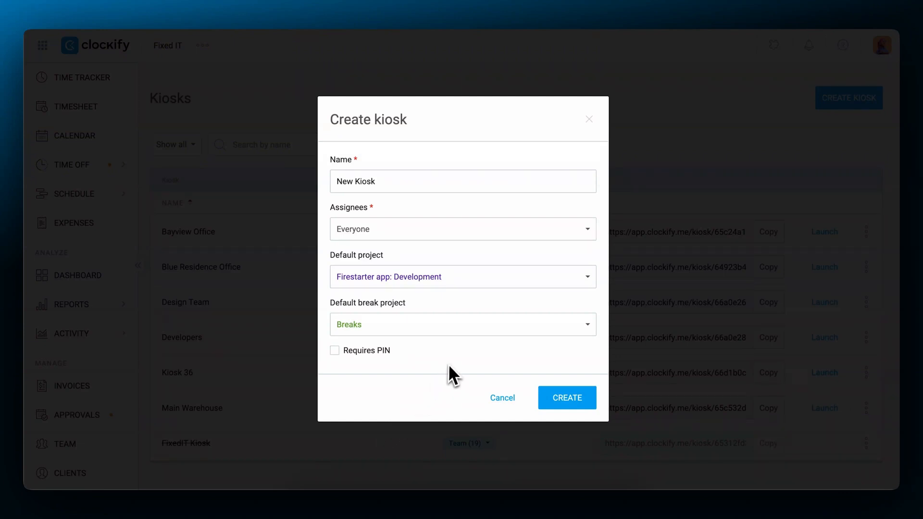
Check the default break project options and set the kiosk to log out after 12 hours.
click(587, 325)
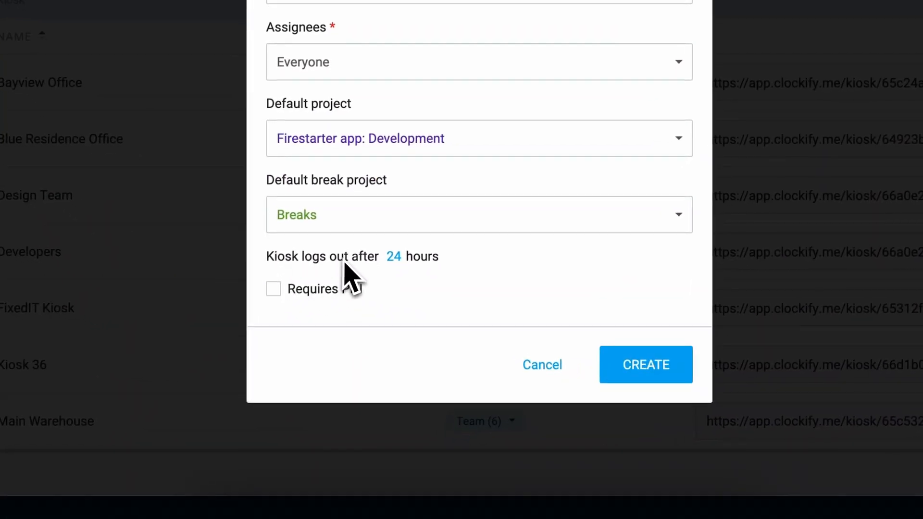
click(396, 259)
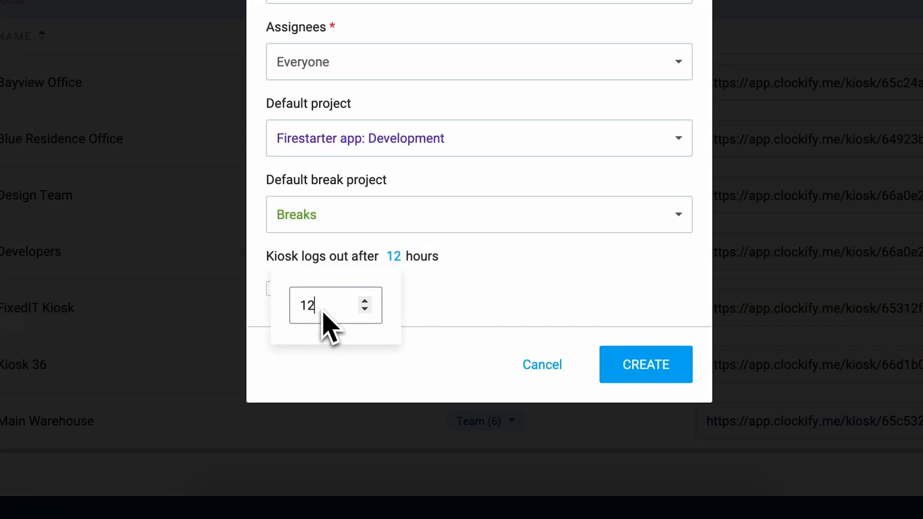
click(529, 302)
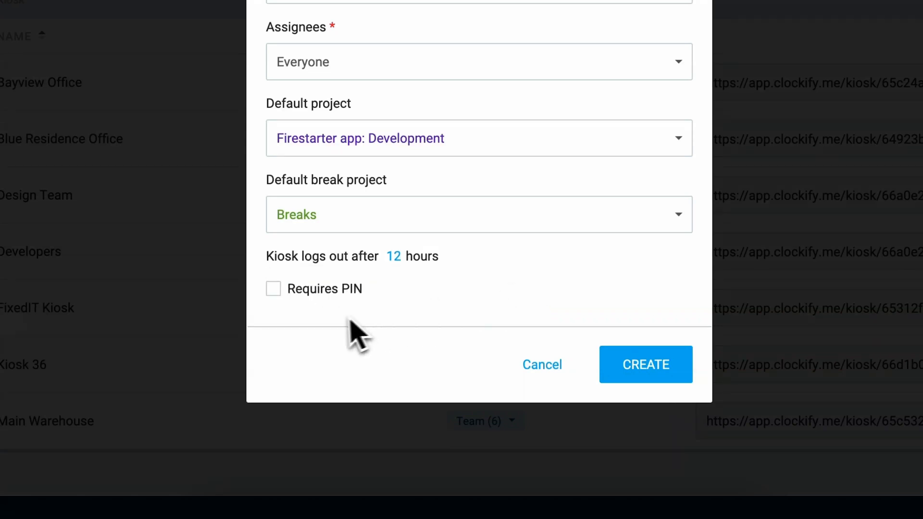
Make the kiosk require a PIN, finish creating it, and copy its launch link.
click(274, 293)
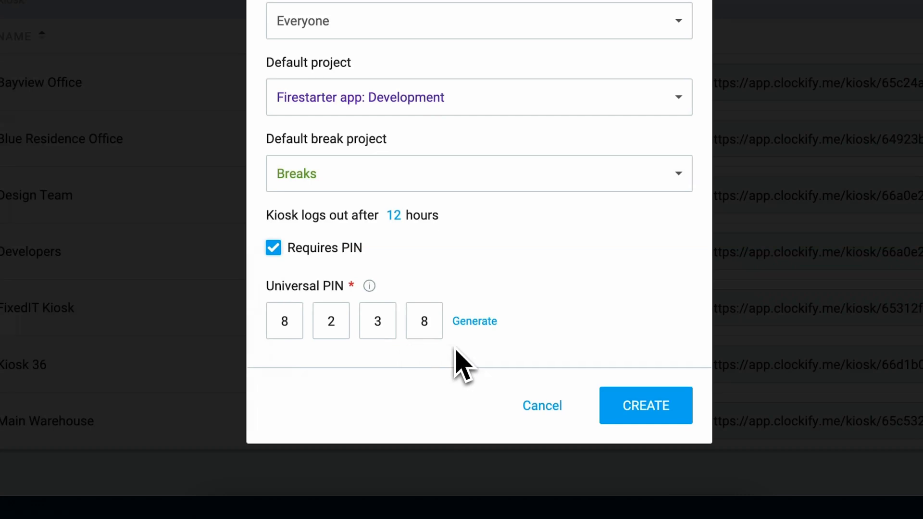
click(644, 415)
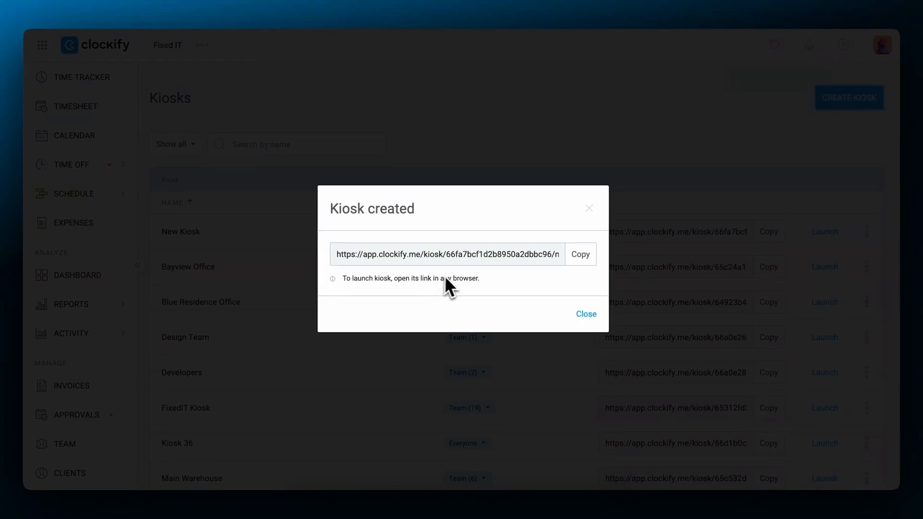
click(580, 256)
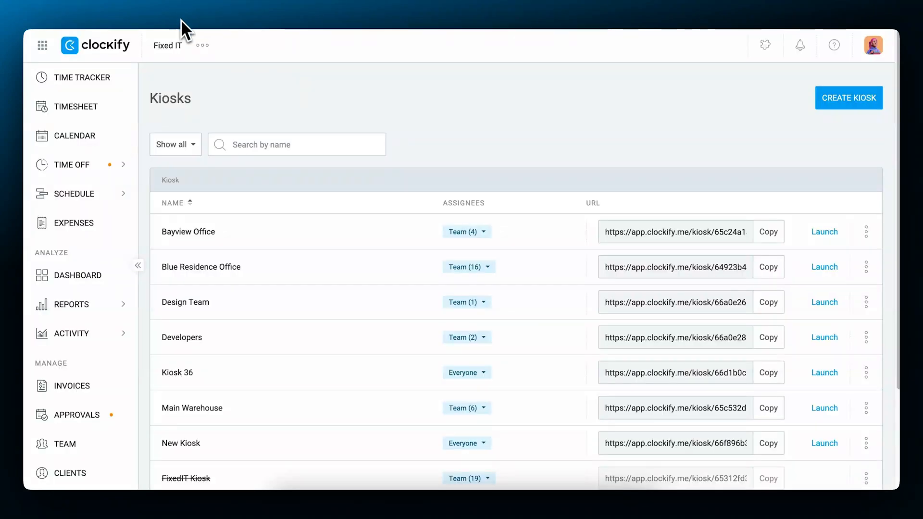
Turn on the kiosk login requirement in the workspace permissions and approve closing all kiosk sessions.
click(202, 45)
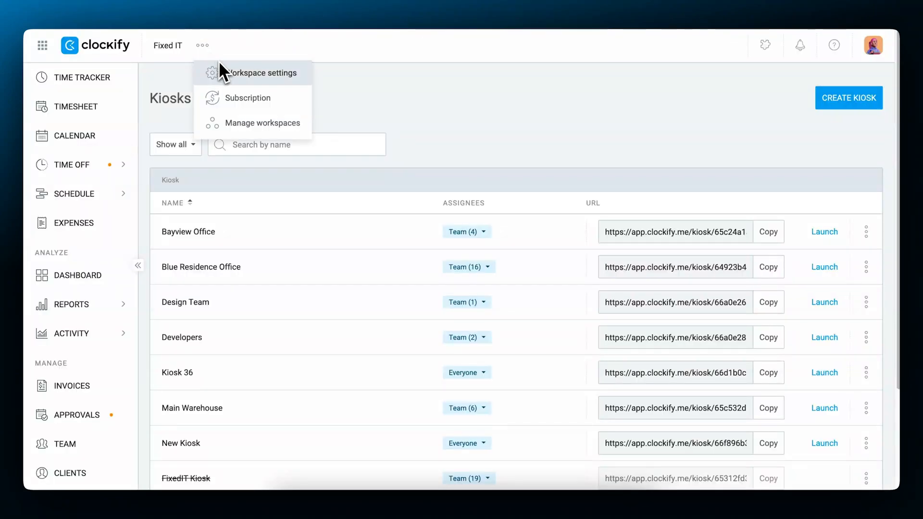
click(225, 72)
click(254, 143)
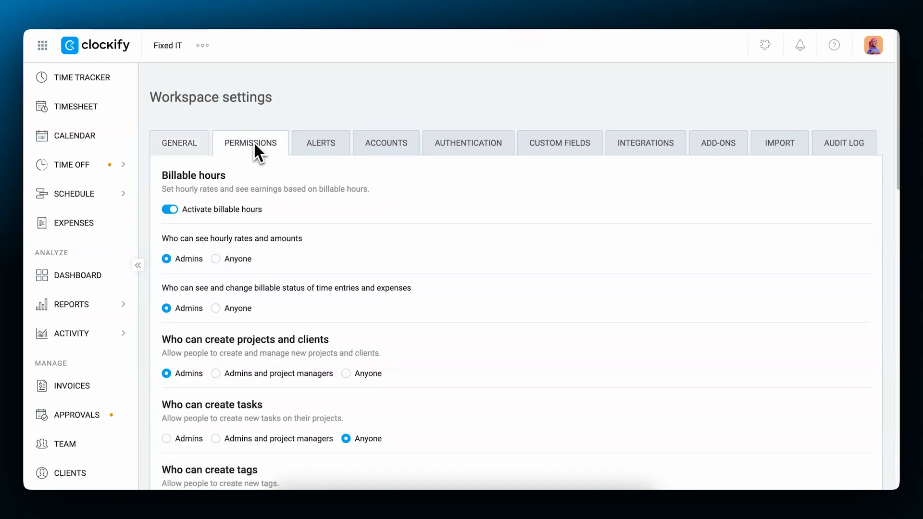
scroll(336, 217, down, 10)
scroll(312, 231, up, 2)
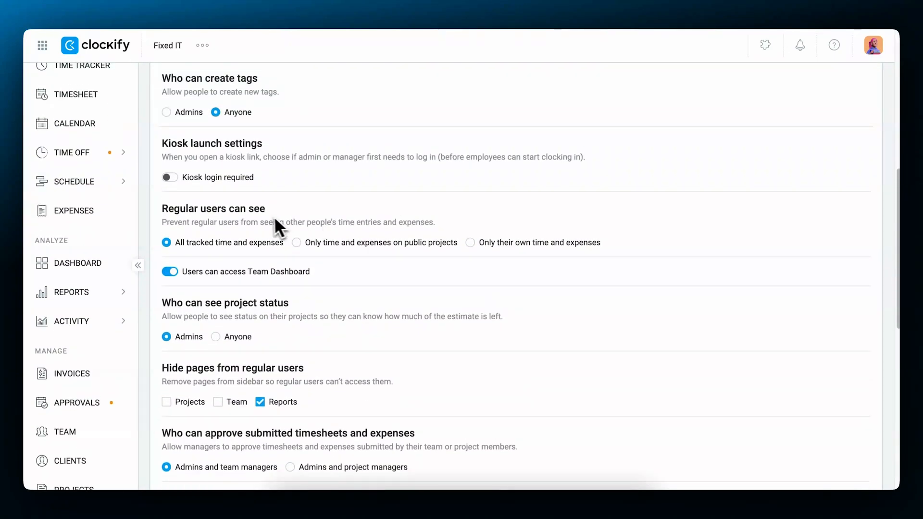
click(170, 177)
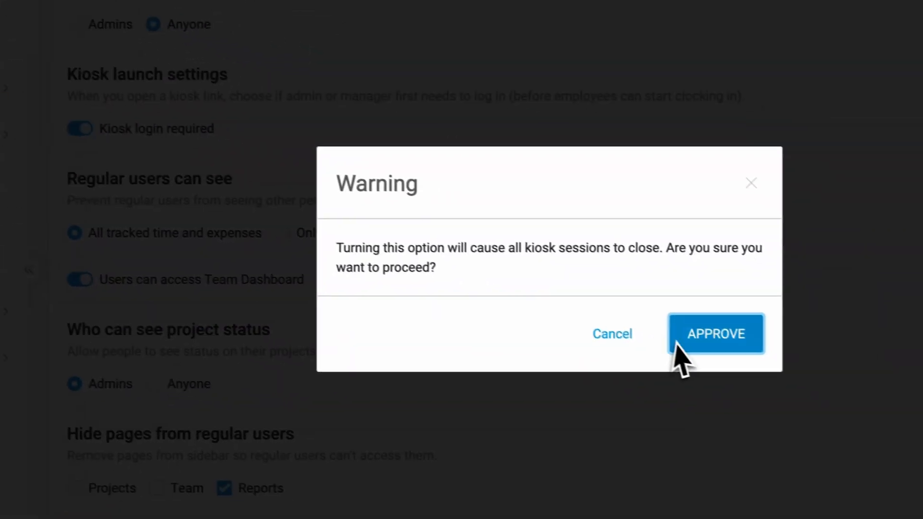
click(794, 382)
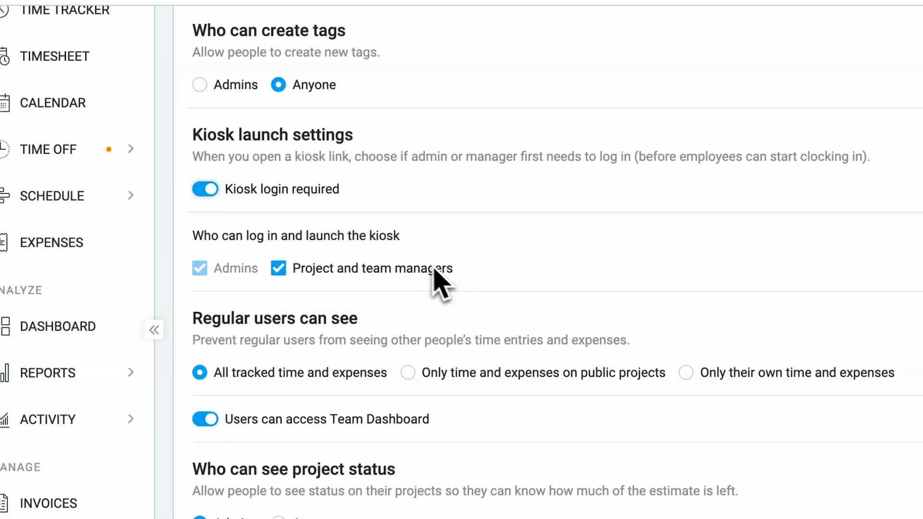
Turn off the requirement to log in before launching a kiosk.
click(212, 190)
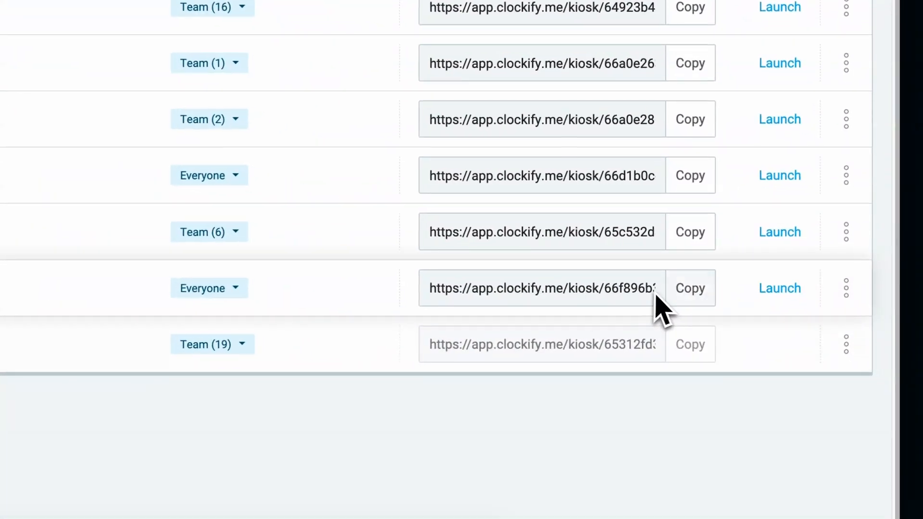
Launch New Kiosk from the kiosk list and export its assignees.
click(774, 333)
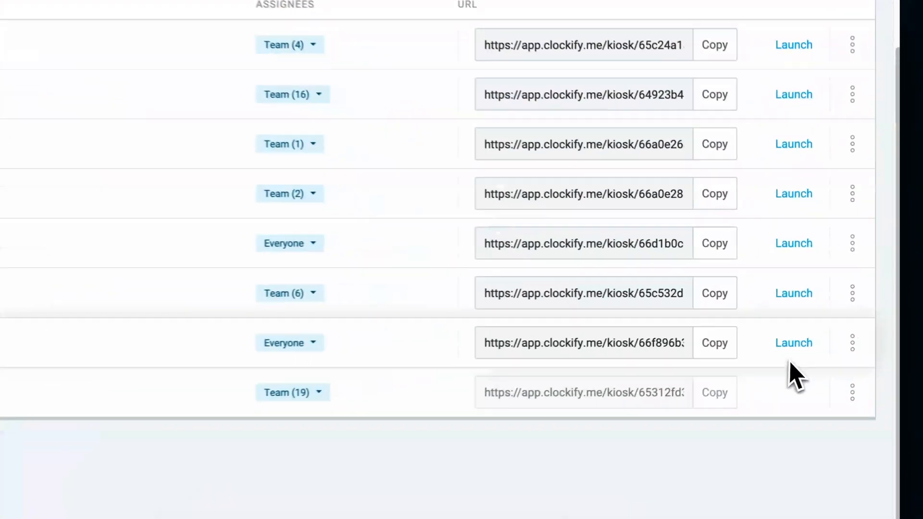
click(852, 343)
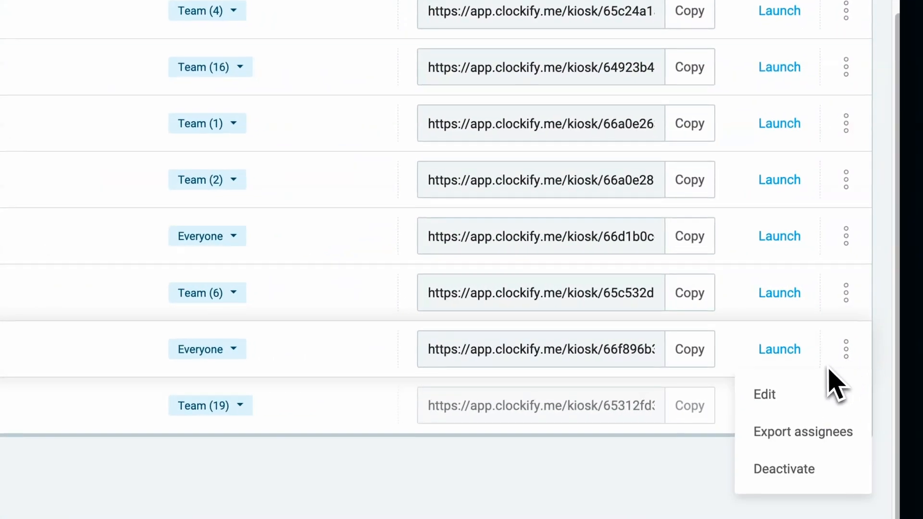
click(808, 434)
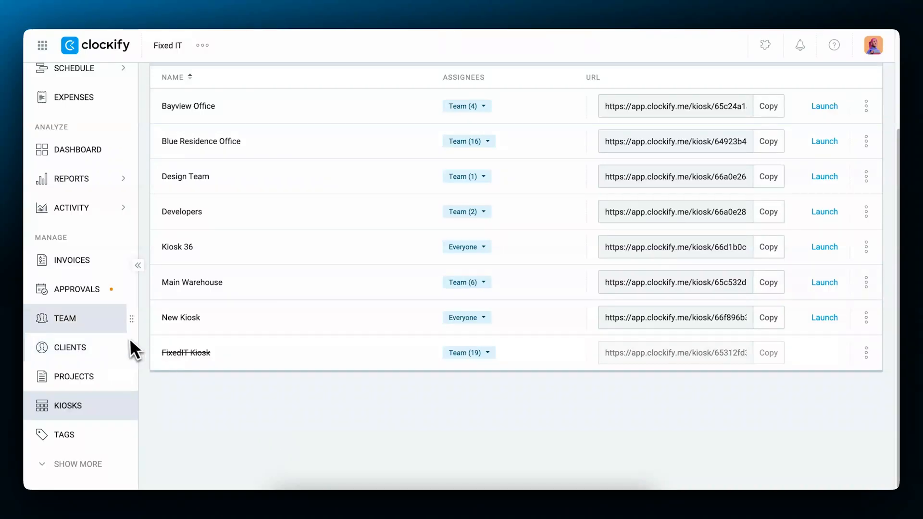
On the Team page, open the forms for adding a full member and a limited member.
click(126, 332)
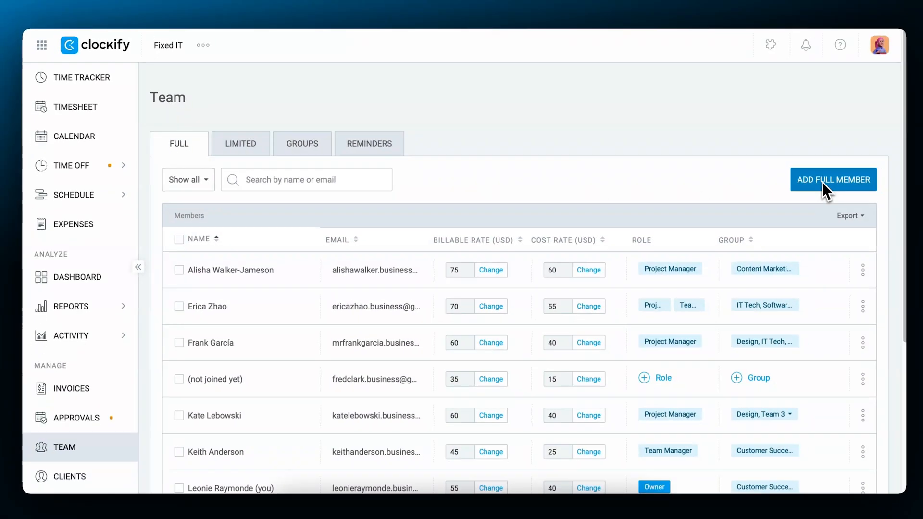
click(822, 182)
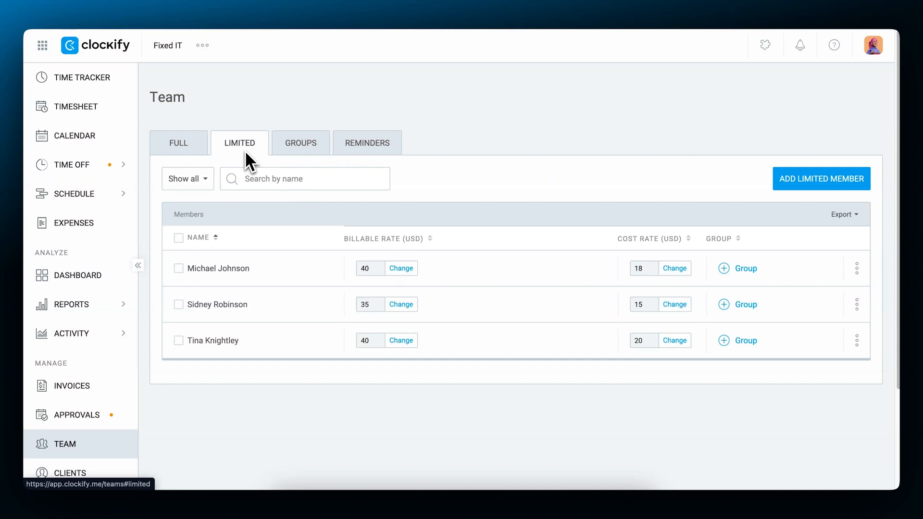
click(799, 185)
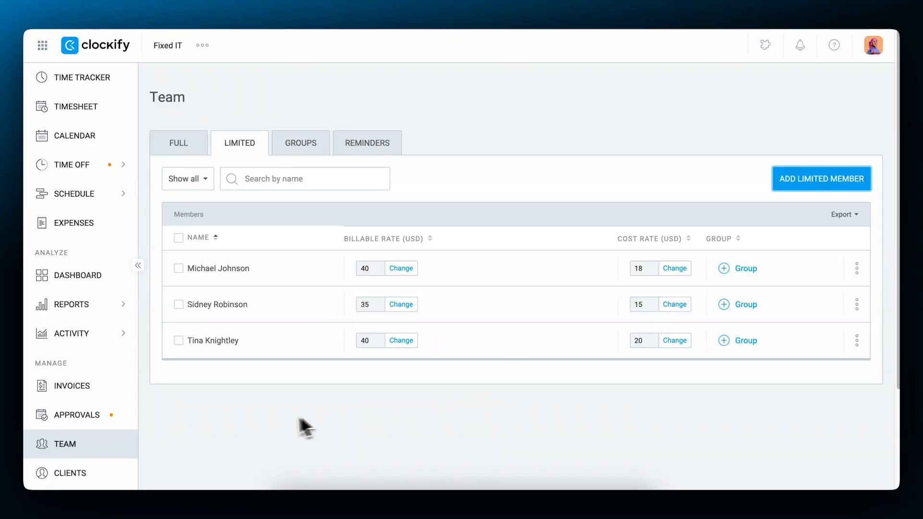
Open the Bayview Office kiosk's settings from the Kiosks page and review its list of assignees.
scroll(160, 426, down, 3)
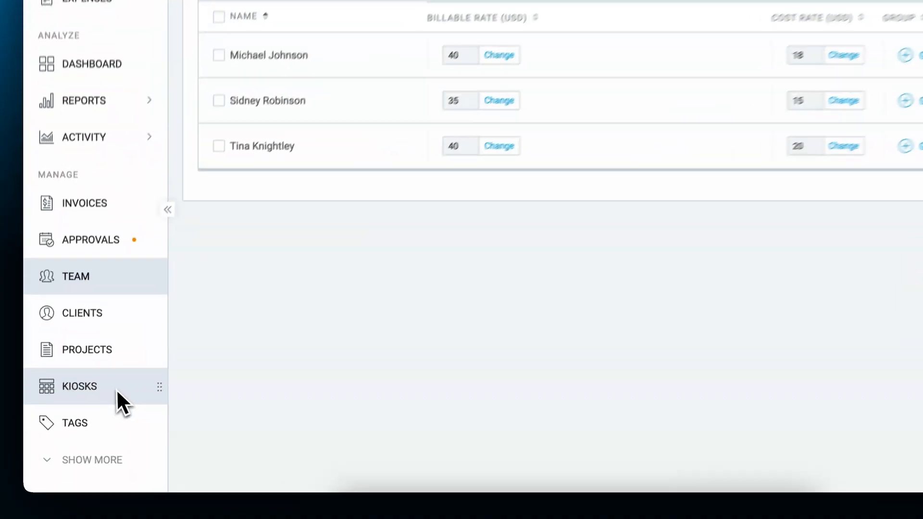
click(117, 391)
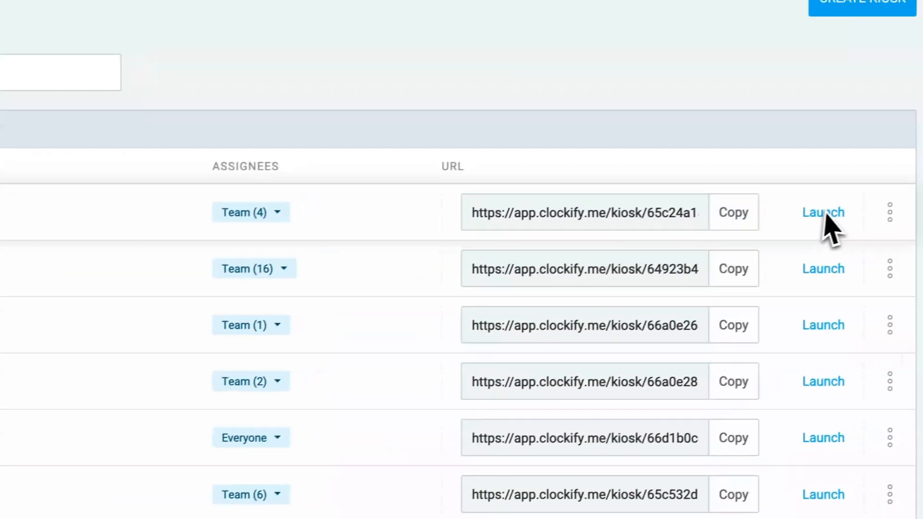
click(891, 212)
click(846, 259)
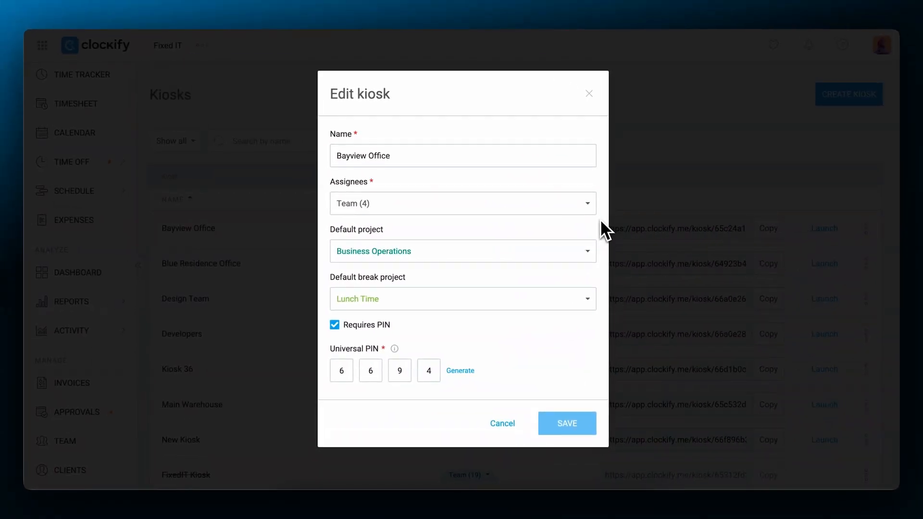
click(587, 205)
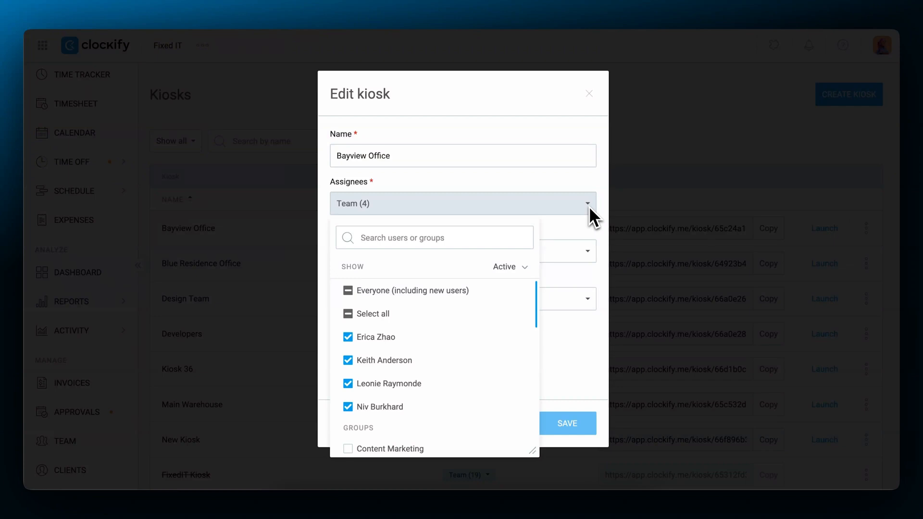
click(589, 206)
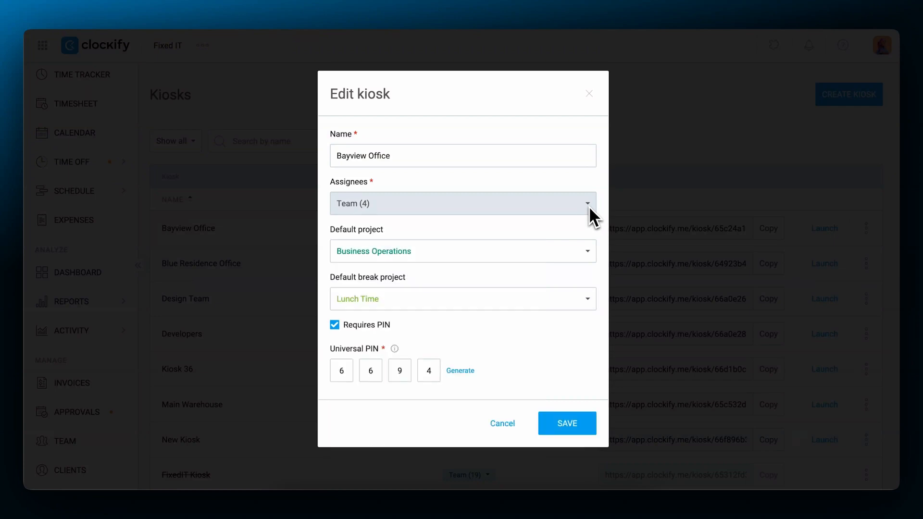
click(599, 229)
Deactivate the Bayview Office kiosk.
click(867, 228)
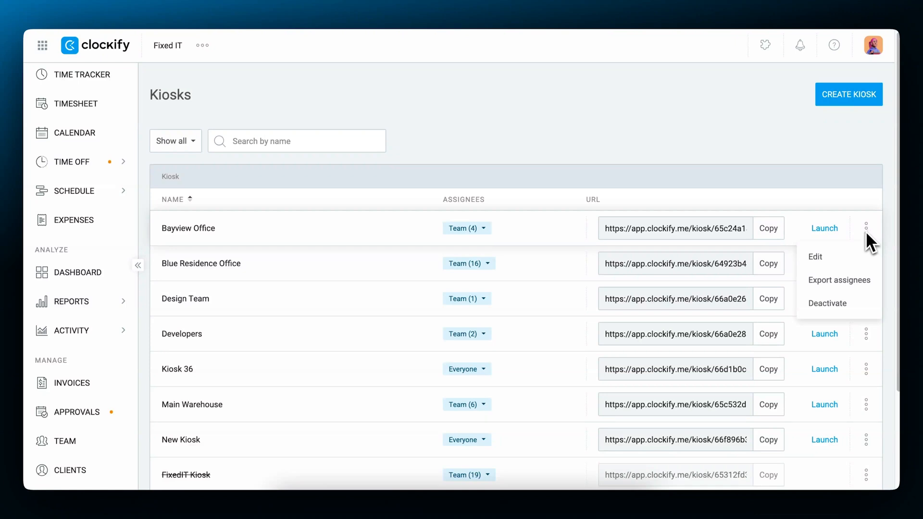
click(830, 303)
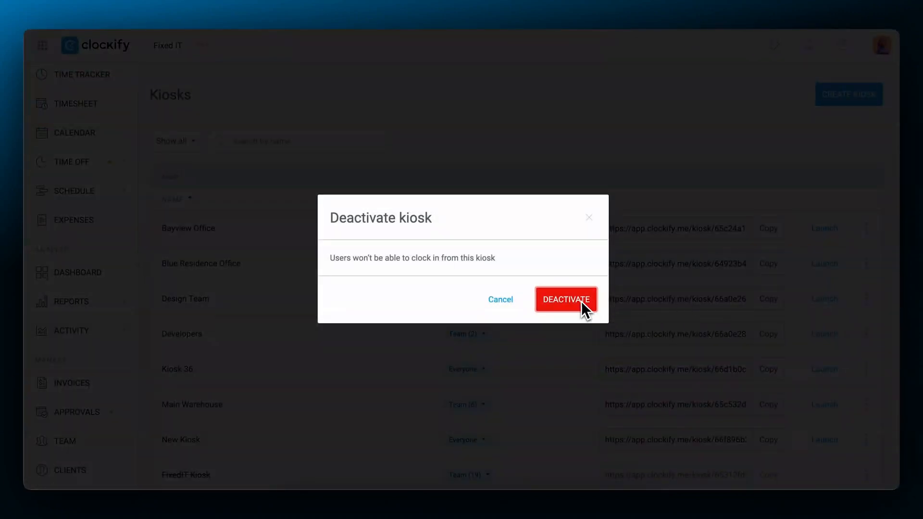
click(580, 300)
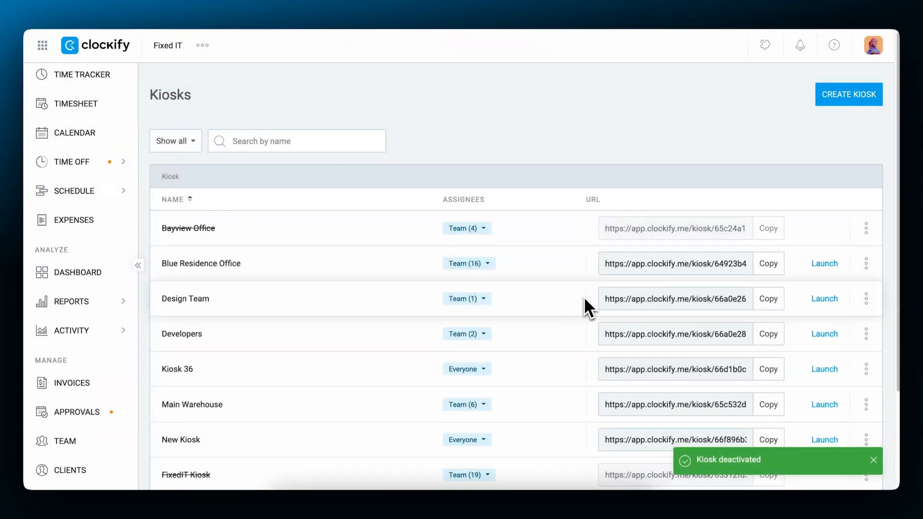
Reactivate the deactivated FixedIT Kiosk at the end of the kiosk list.
scroll(597, 301, down, 5)
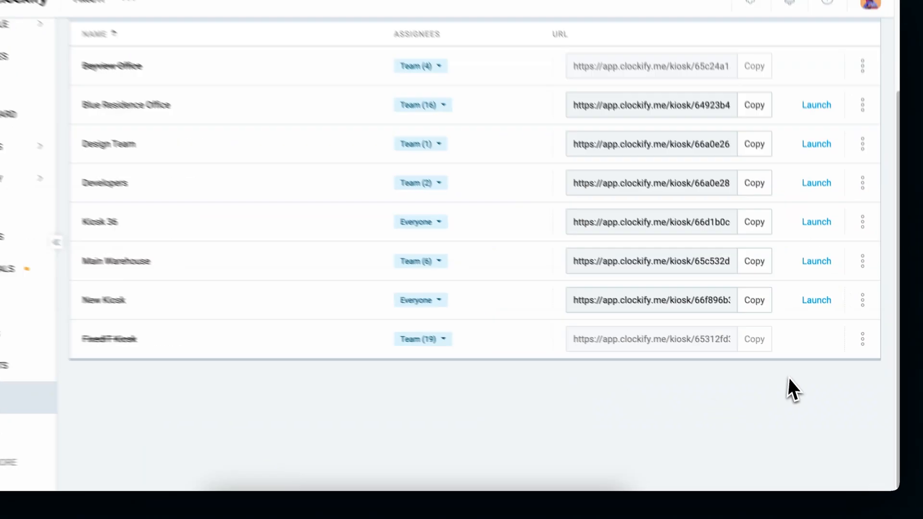
click(866, 355)
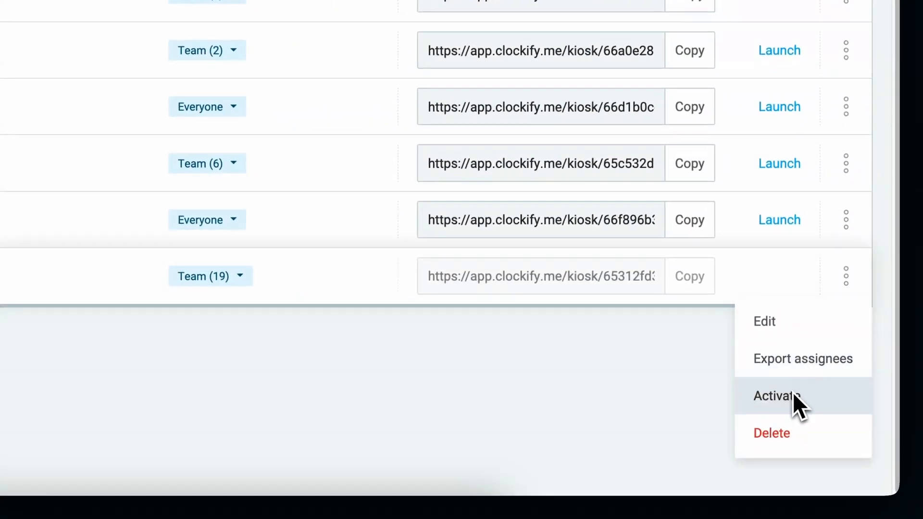
click(796, 395)
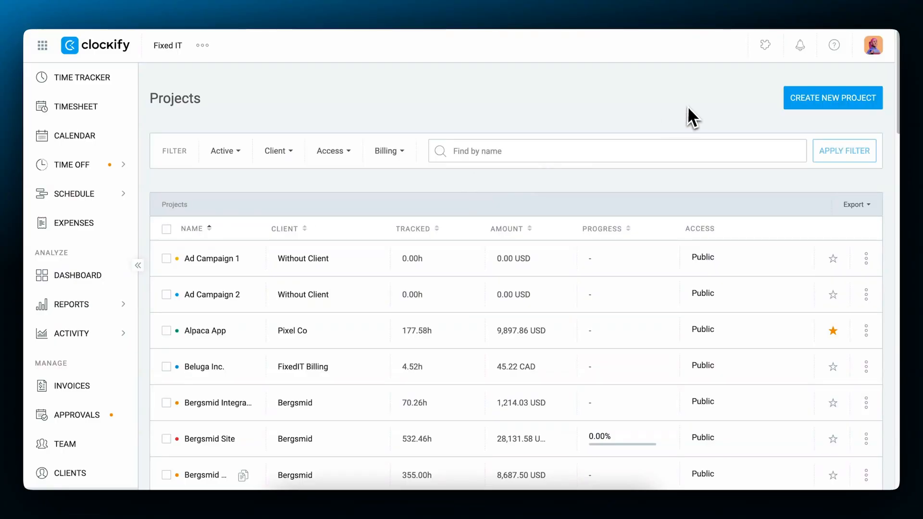
Create the Ad Campaign project for client Forever Technology from the Site Maintenance template, and open its access settings.
click(830, 97)
text(Ad Campaign)
click(309, 334)
click(529, 408)
click(529, 272)
click(528, 385)
click(363, 279)
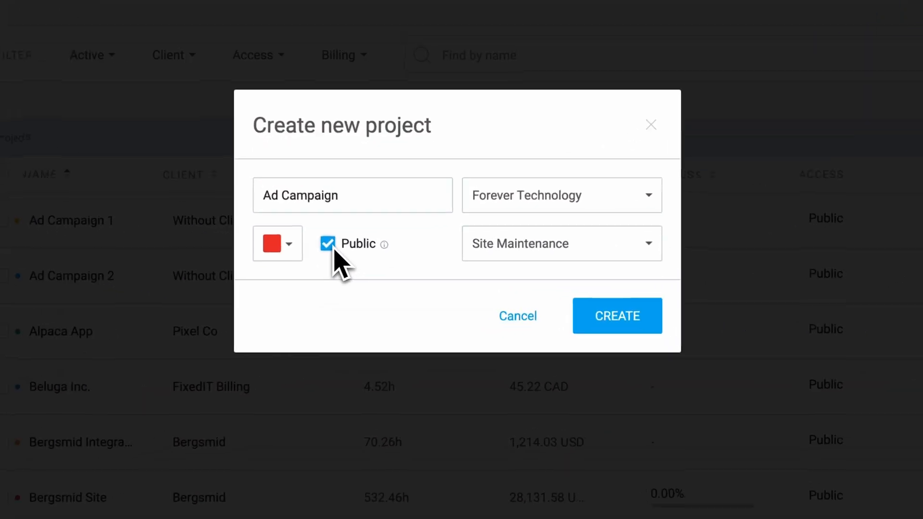
click(369, 268)
click(577, 320)
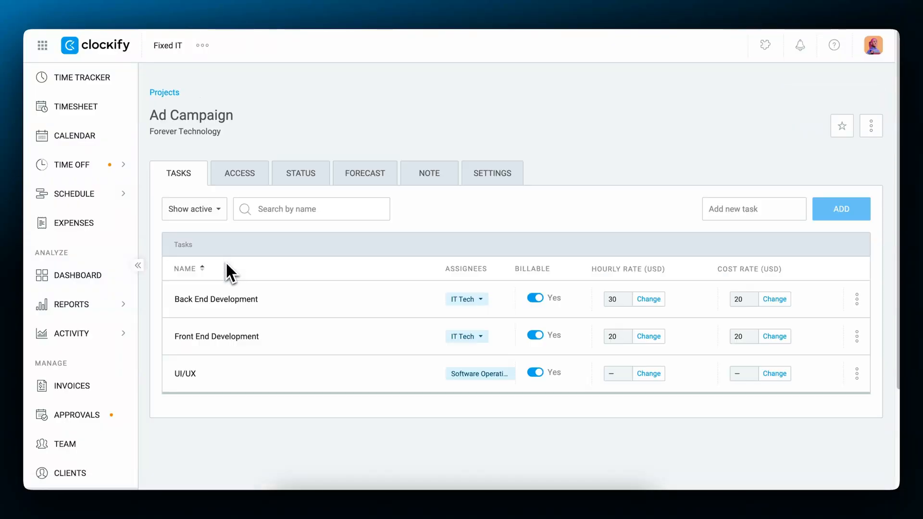
click(239, 173)
click(213, 275)
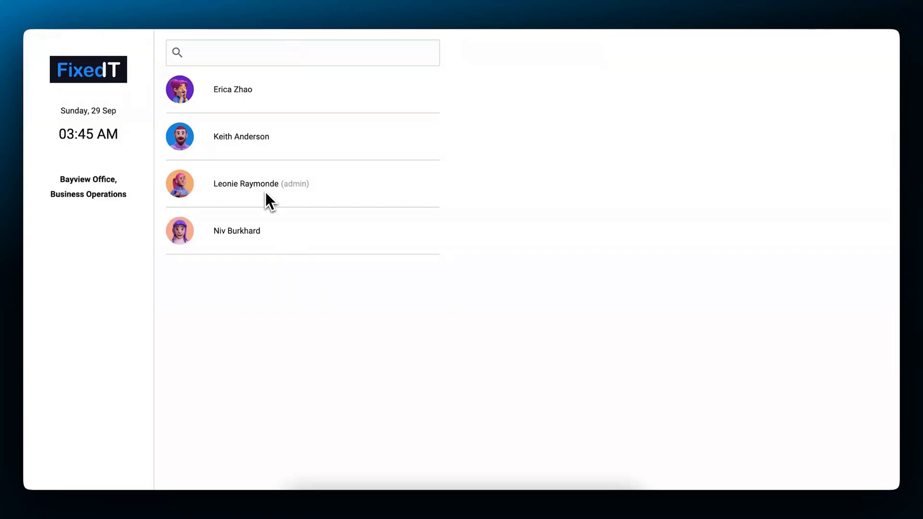
On the Bayview Office kiosk, clock the admin in to Business Operations and start a break, entering the admin's PIN.
click(267, 194)
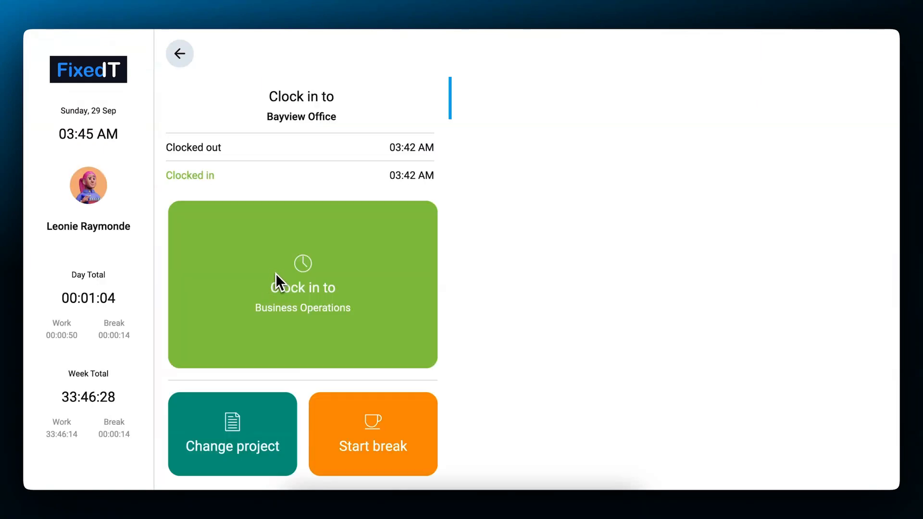
click(276, 273)
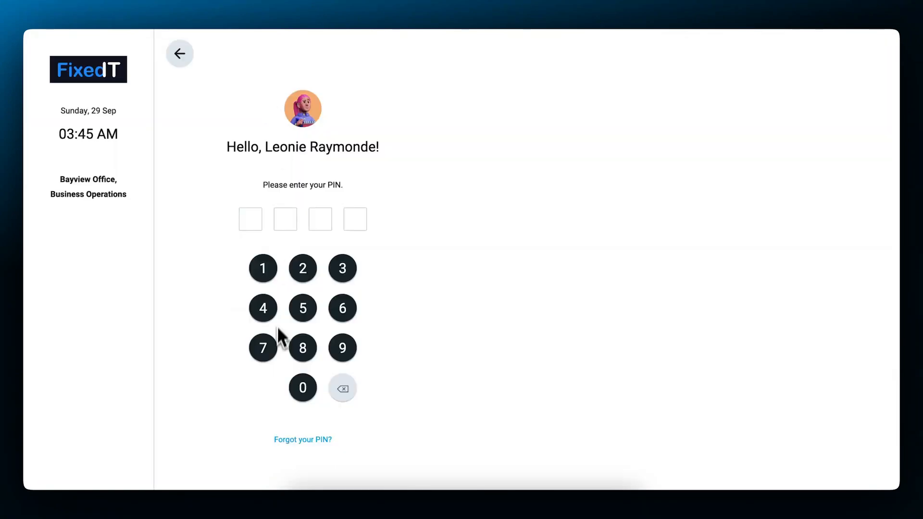
click(287, 380)
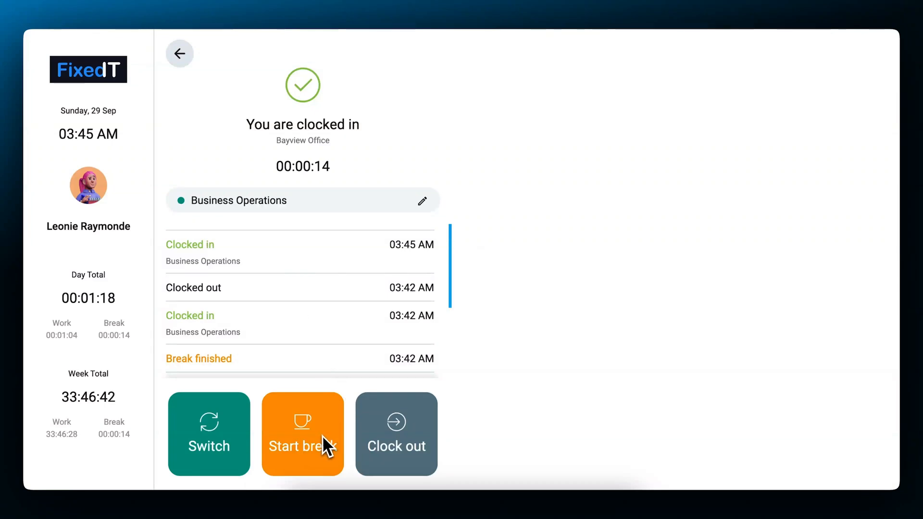
click(322, 433)
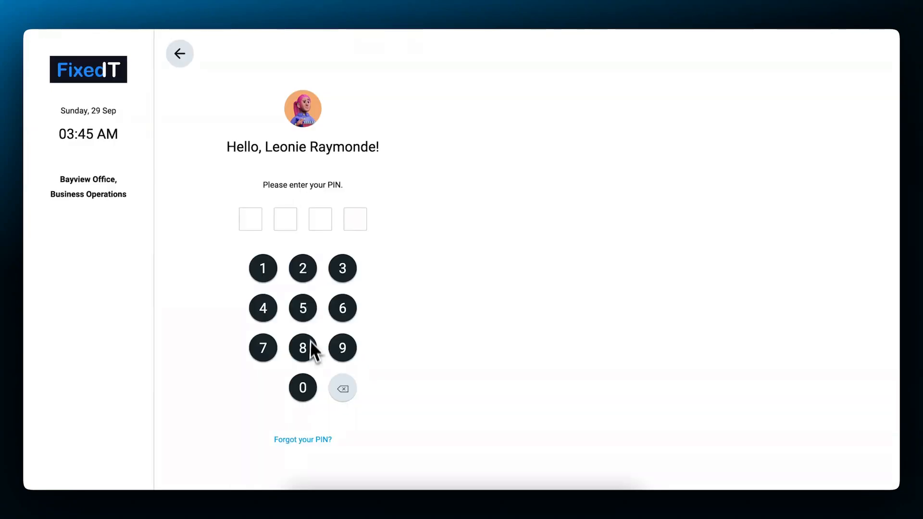
Enter the admin's PIN on the kiosk and finish the running break.
click(272, 356)
click(267, 269)
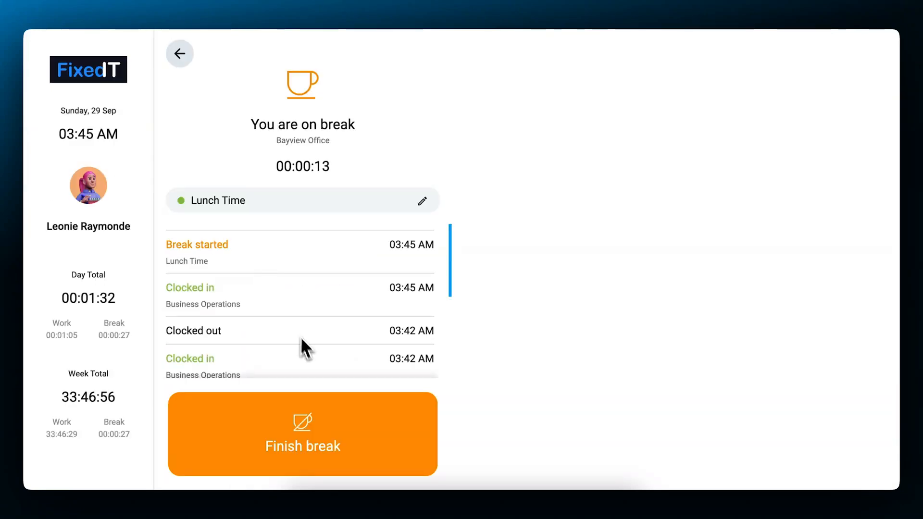
click(349, 431)
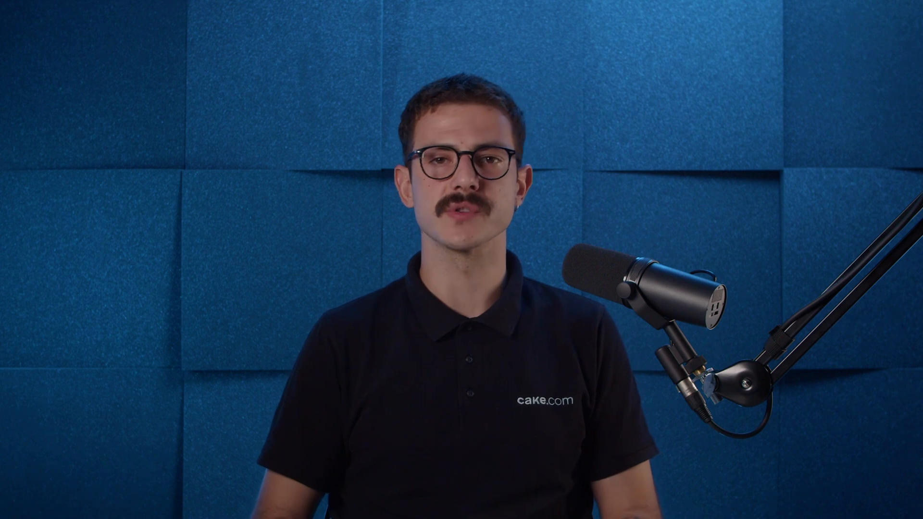
Sign in to the kiosk with the admin's PIN and browse the projects available to switch to.
click(294, 353)
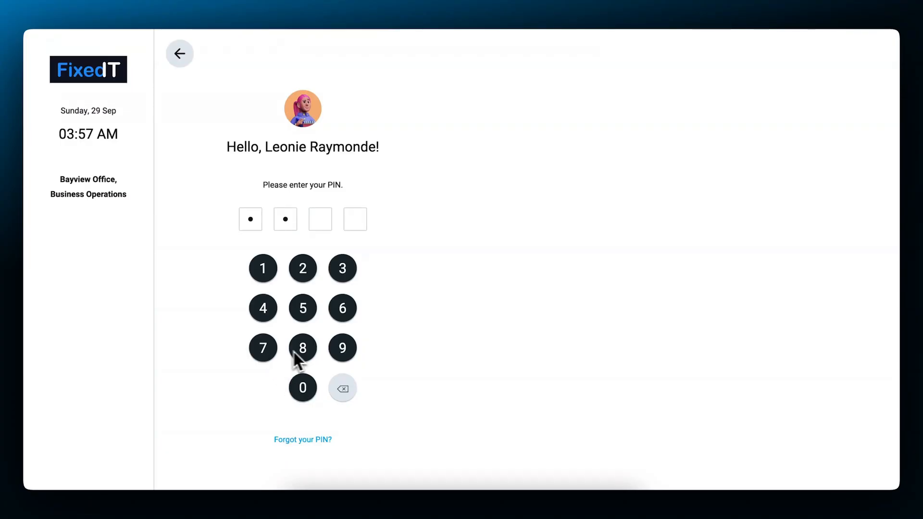
click(303, 308)
click(225, 444)
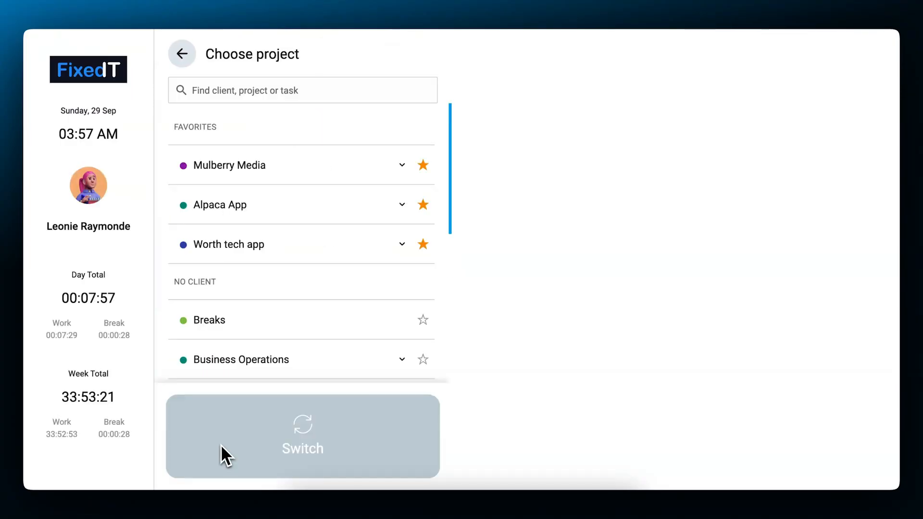
drag(452, 213, 451, 308)
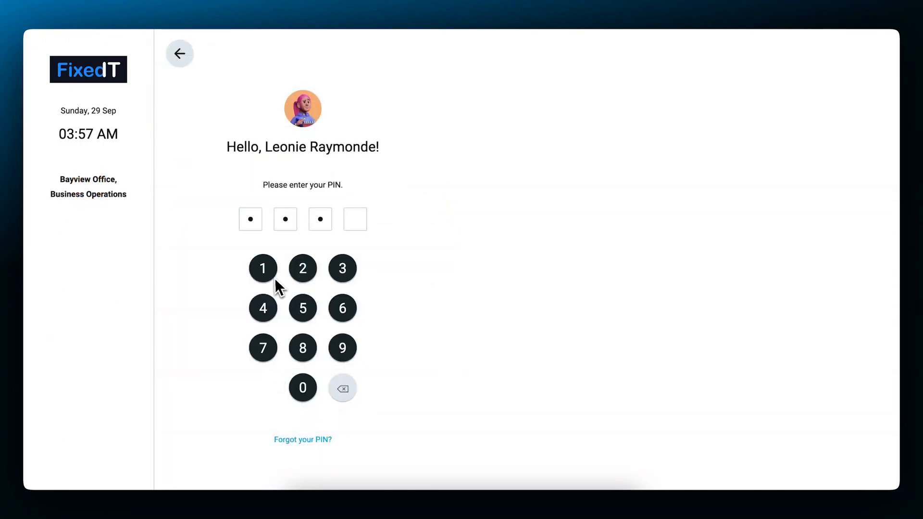
Re-enter the admin's PIN and clock out of the Bayview Office kiosk.
click(275, 278)
click(403, 434)
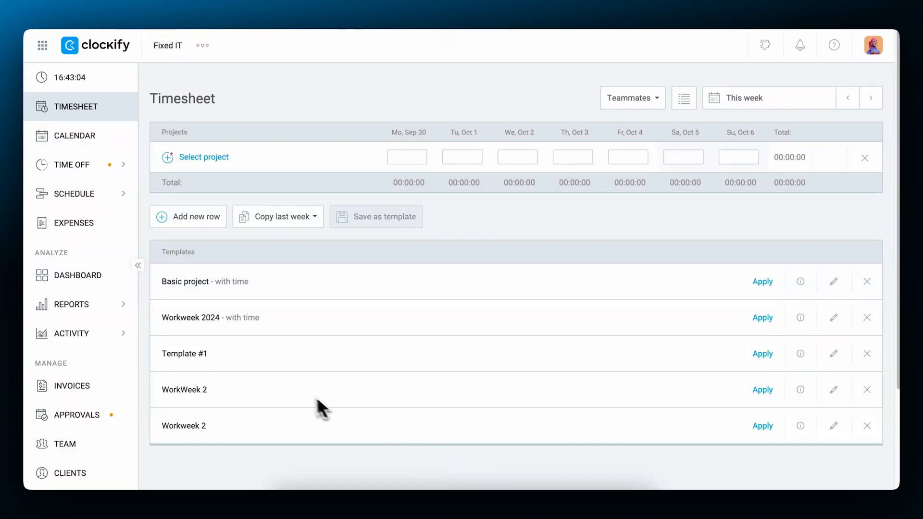
Open the Attendance report and review the team members' daily entries.
mouse_move(129, 309)
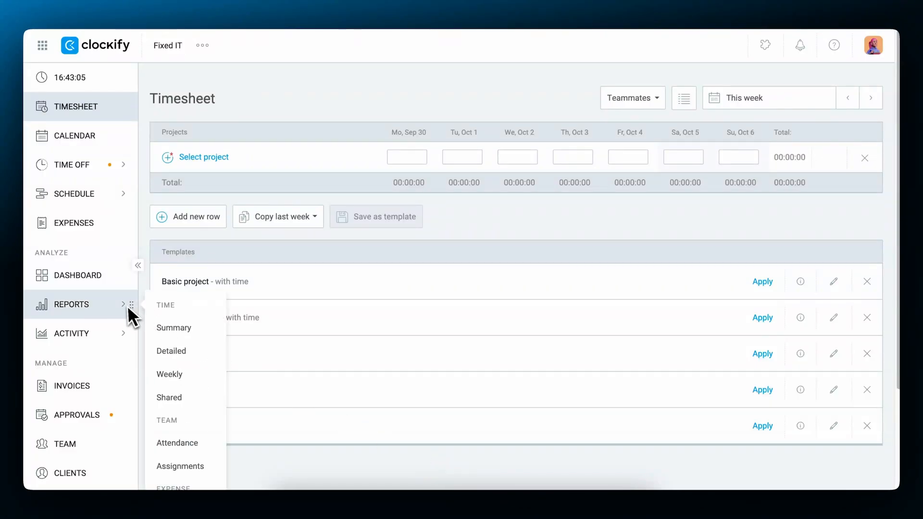
click(213, 434)
scroll(210, 435, down, 10)
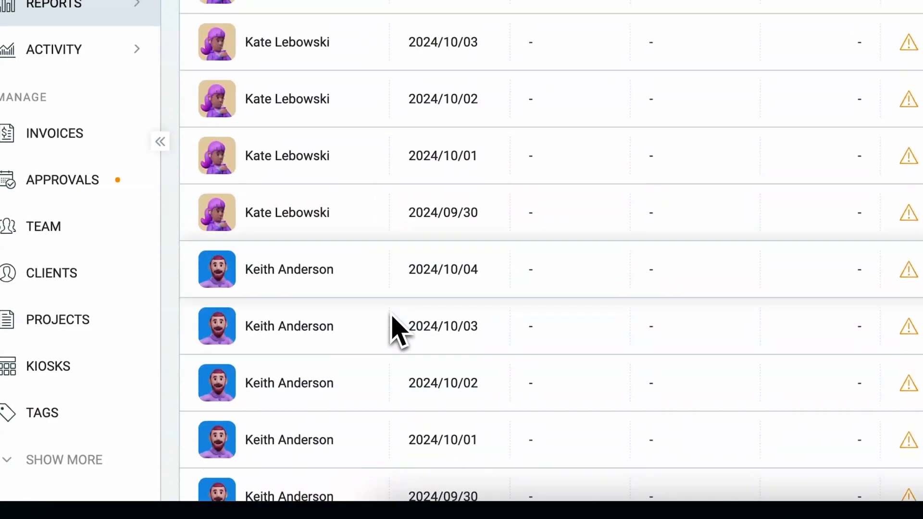
scroll(399, 332, down, 5)
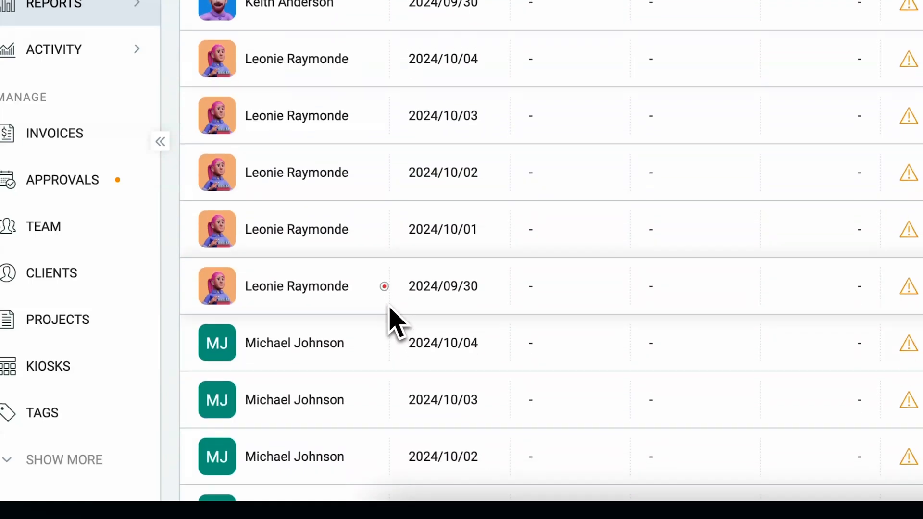
Open the Dashboard and review the team members' latest activities and tracked time.
click(70, 148)
scroll(908, 294, down, 10)
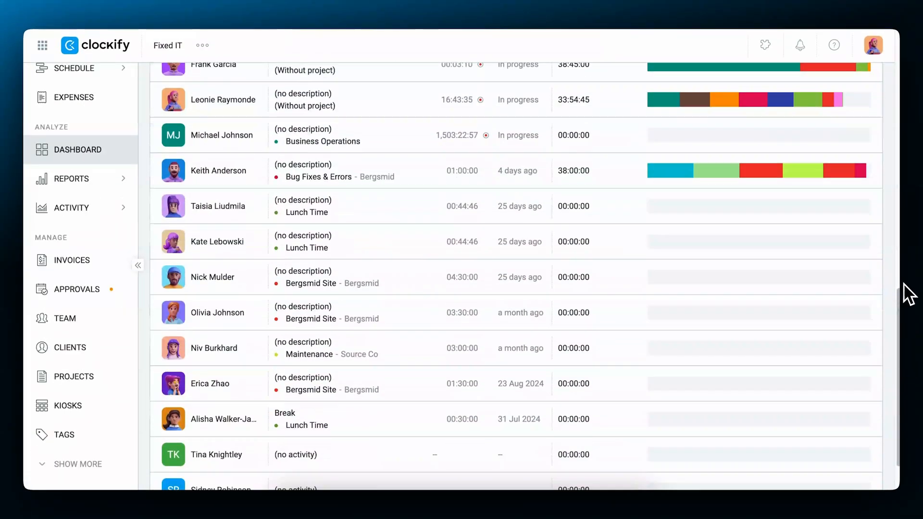